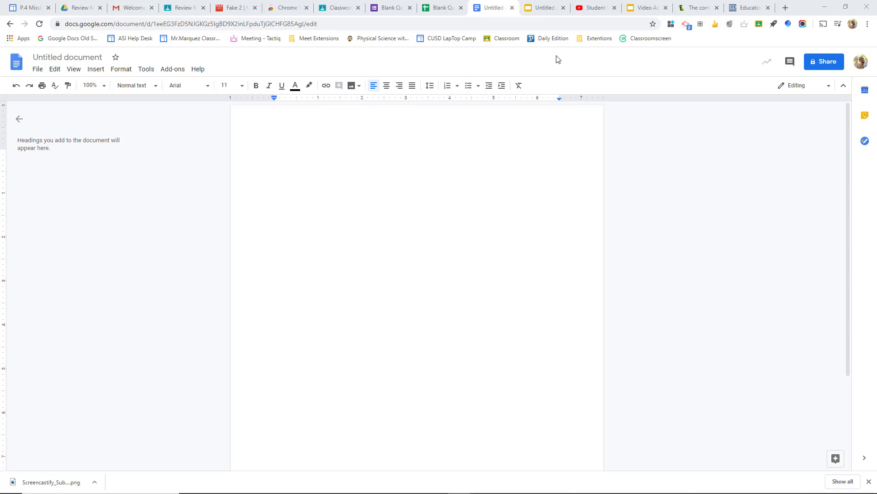
# - Start inserting a video on the untitled presentation's slide
pyautogui.click(545, 8)
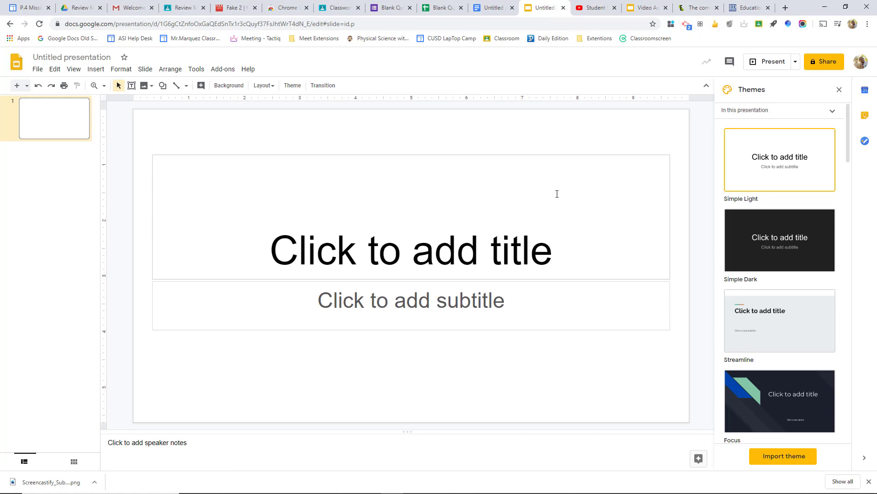
pyautogui.click(97, 68)
pyautogui.click(109, 130)
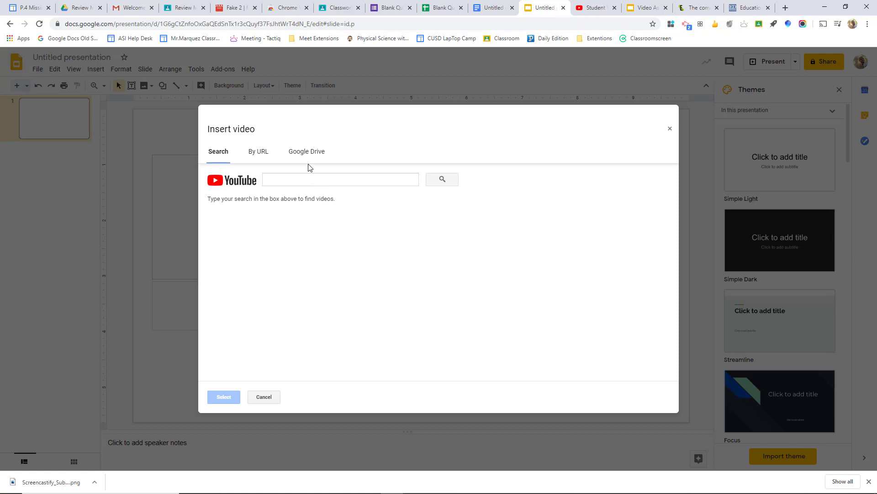
# - Copy the share link of the Student Voice and Choice YouTube video
pyautogui.click(595, 8)
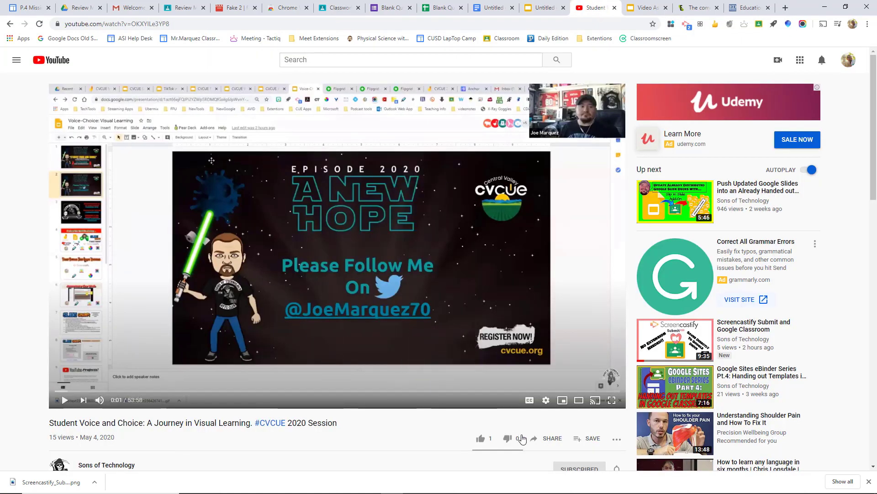
pyautogui.click(544, 442)
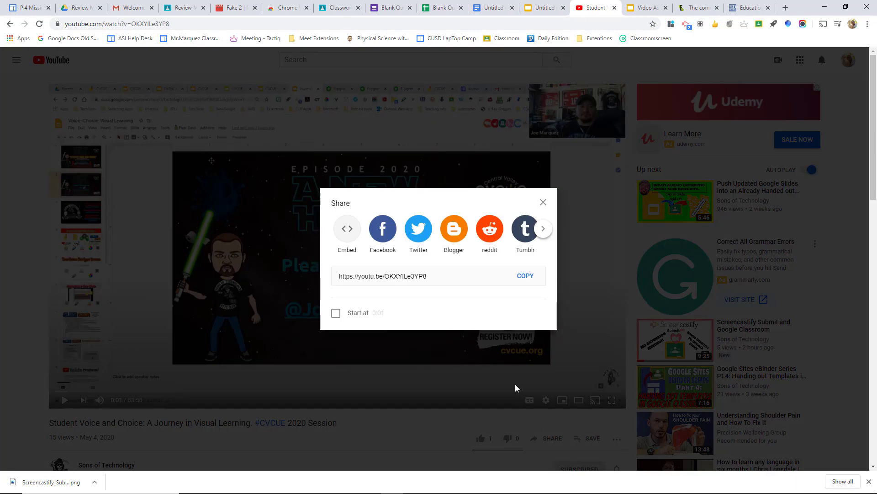
pyautogui.click(525, 276)
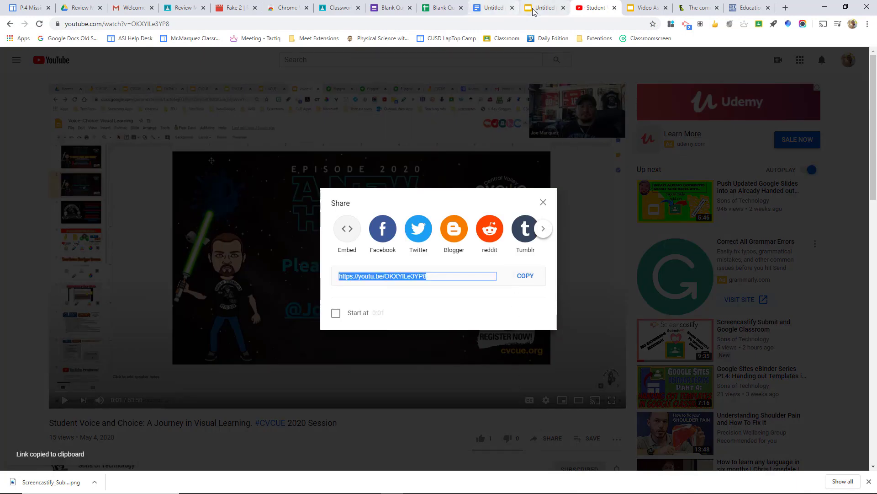
# - Search the pasted link, insert the Student Voice and Choice video onto the slide, and copy it
pyautogui.click(543, 8)
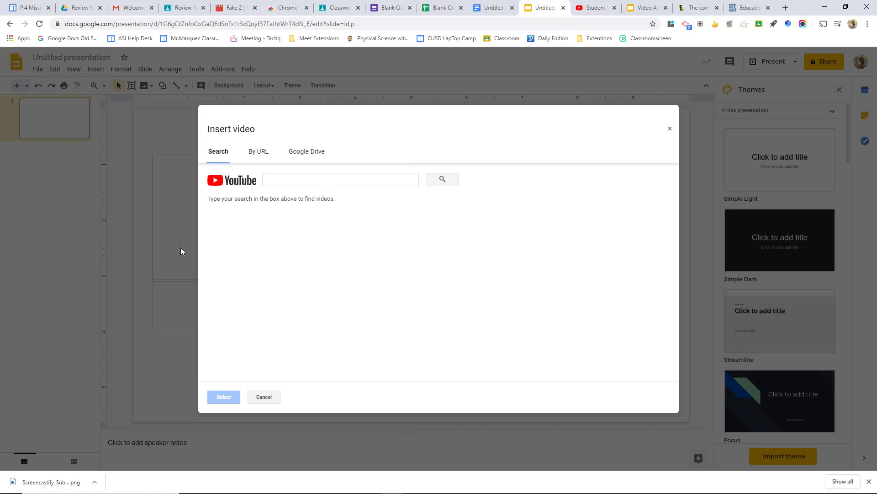
pyautogui.rightClick(287, 181)
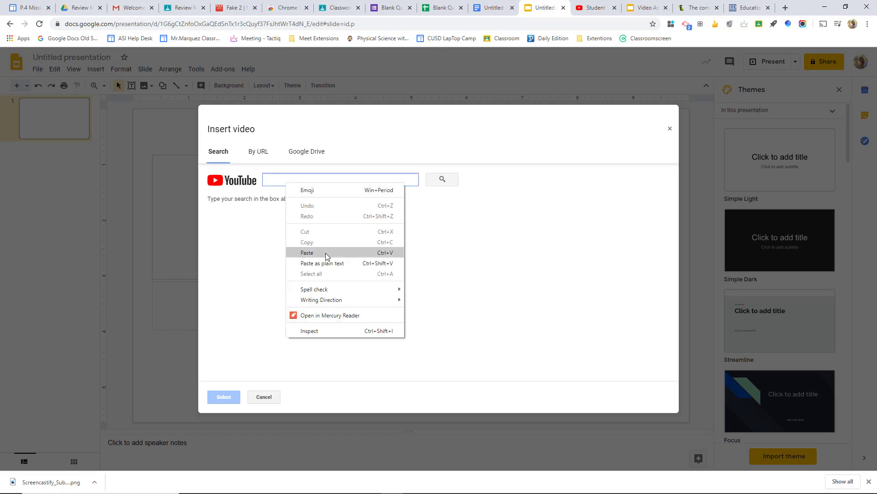
pyautogui.click(309, 251)
pyautogui.click(442, 180)
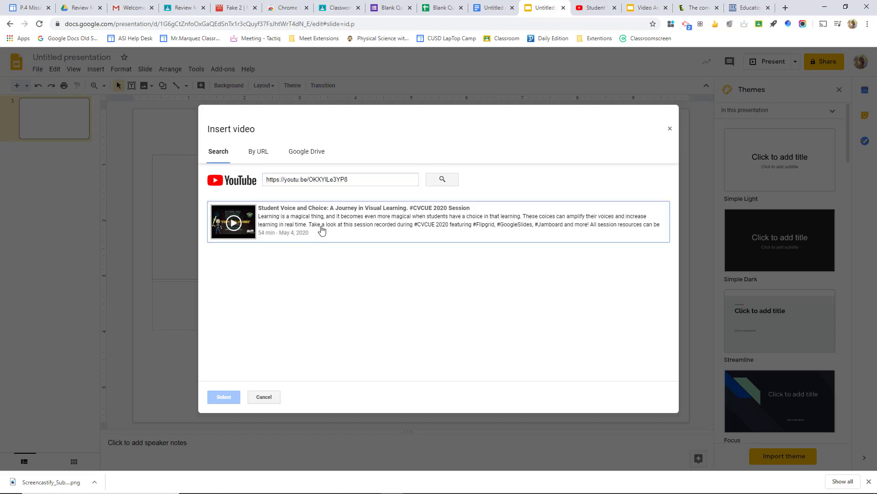
pyautogui.click(323, 226)
pyautogui.click(223, 398)
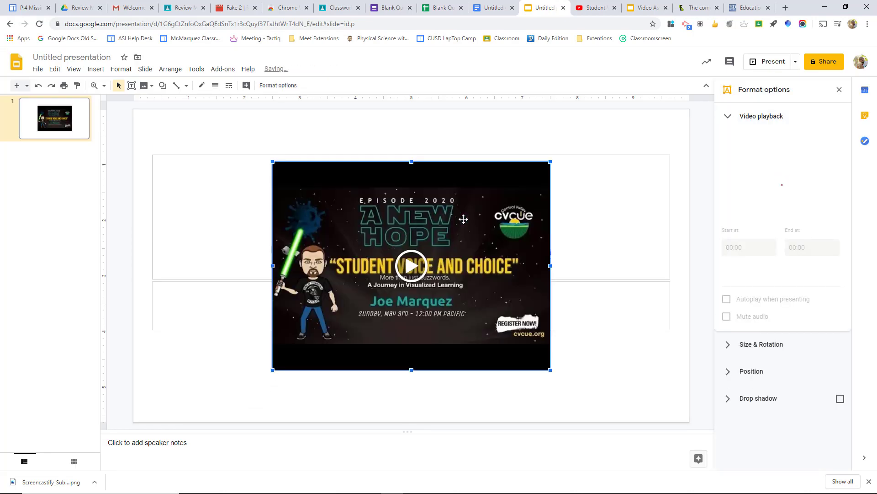
pyautogui.hotkey('ctrl', 'c')
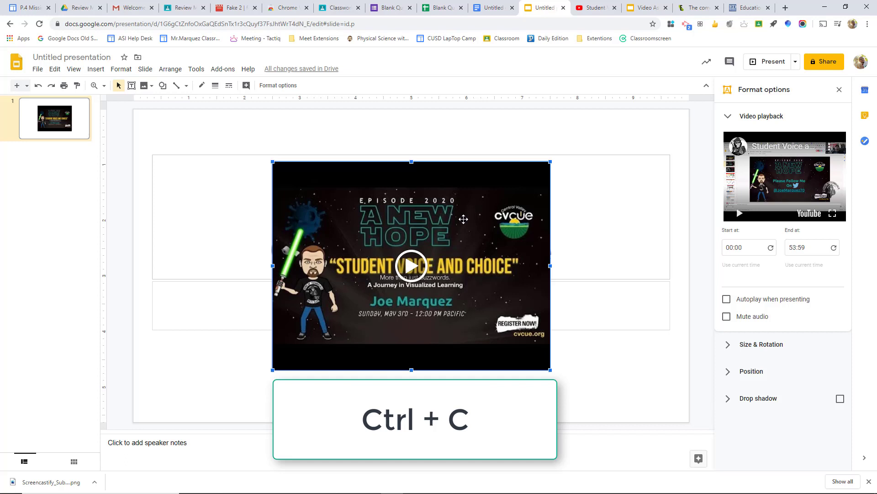
# - Create a new drawing in the document and paste the video into its top-left corner
pyautogui.click(491, 7)
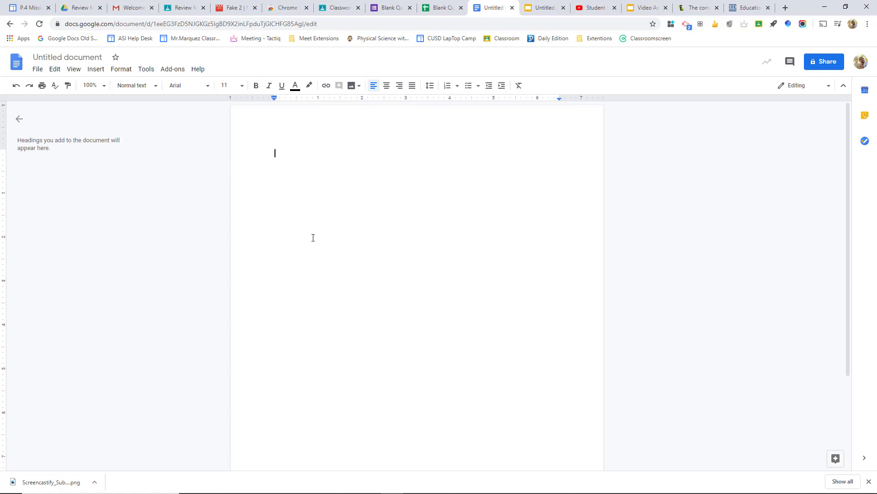
pyautogui.click(95, 69)
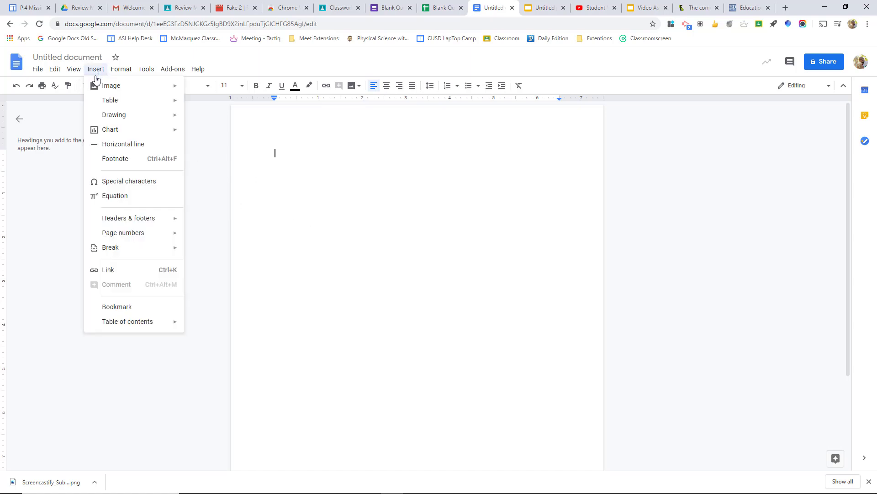
pyautogui.moveTo(114, 114)
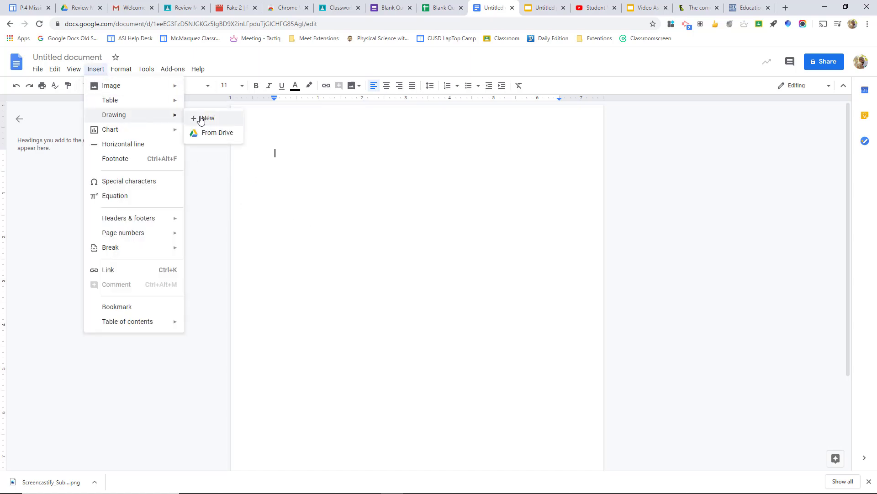
pyautogui.click(202, 119)
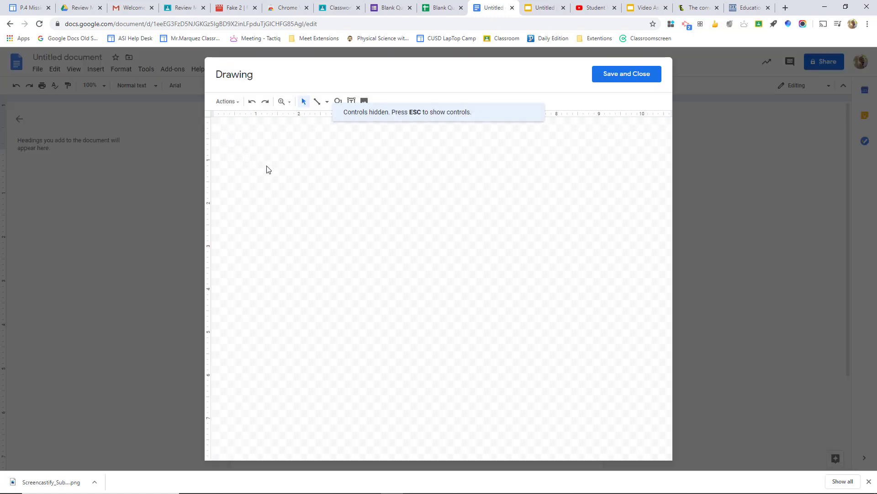
pyautogui.hotkey('ctrl', 'v')
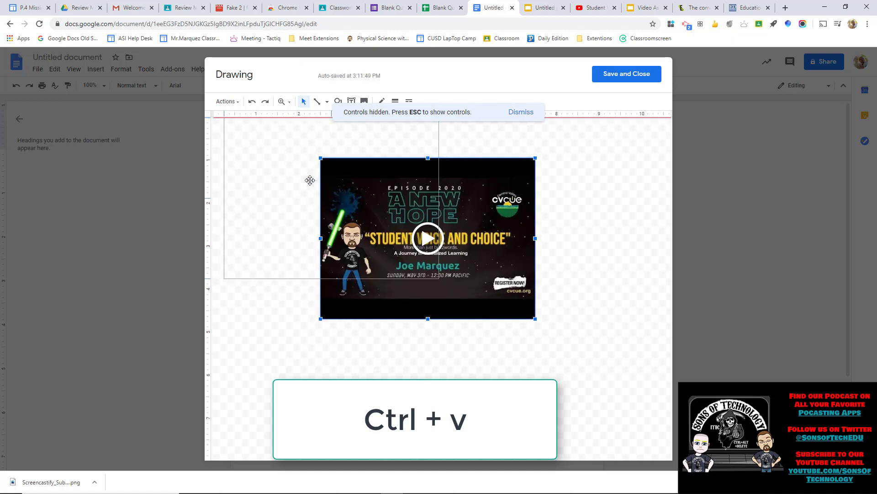
pyautogui.moveTo(329, 177); pyautogui.dragTo(223, 135)
pyautogui.click(481, 230)
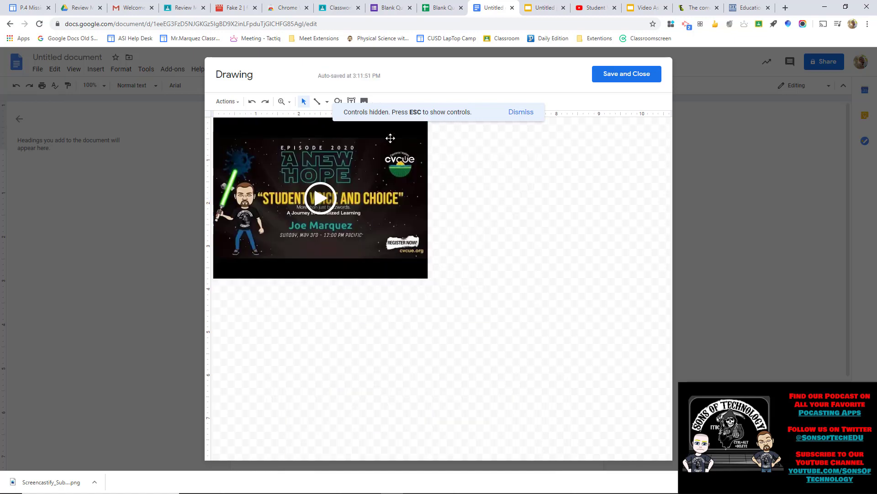
# - Add a 'Double Click HERE' text box beside the video, sized 36 and centered
pyautogui.click(351, 101)
pyautogui.moveTo(449, 161); pyautogui.dragTo(612, 220)
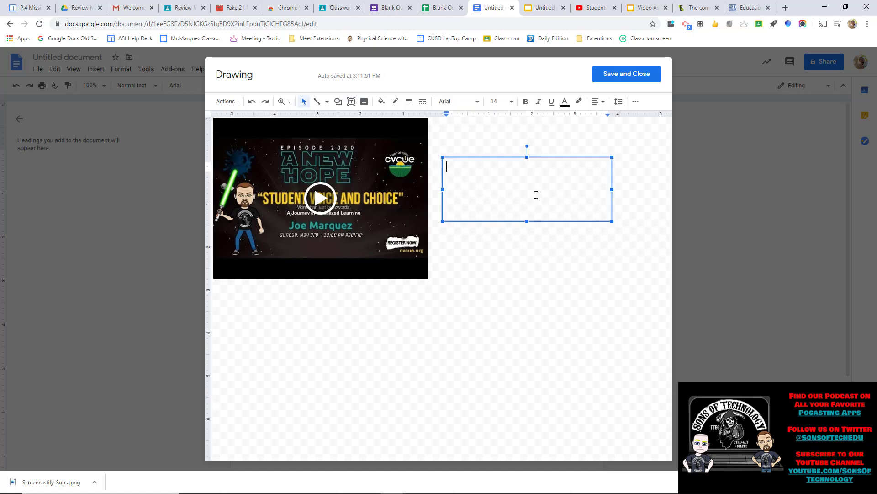
pyautogui.write('Doubl')
pyautogui.write('e Click ')
pyautogui.write('HERE')
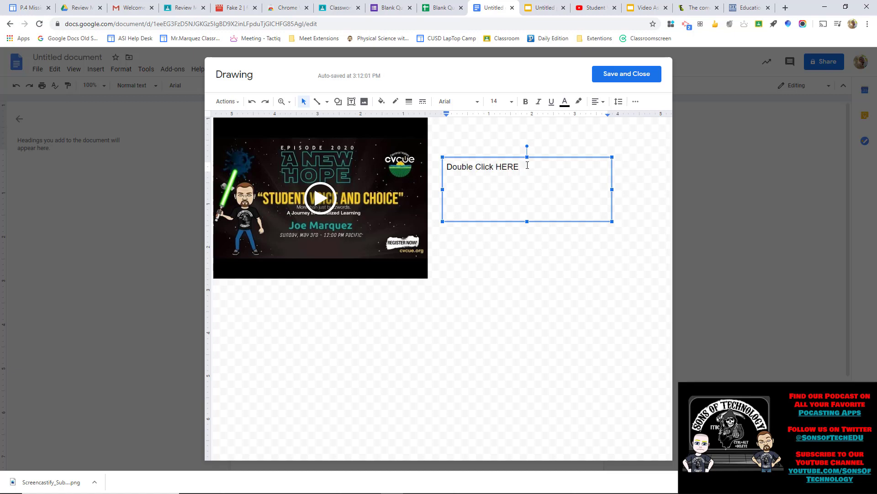
pyautogui.tripleClick(494, 167)
pyautogui.click(502, 102)
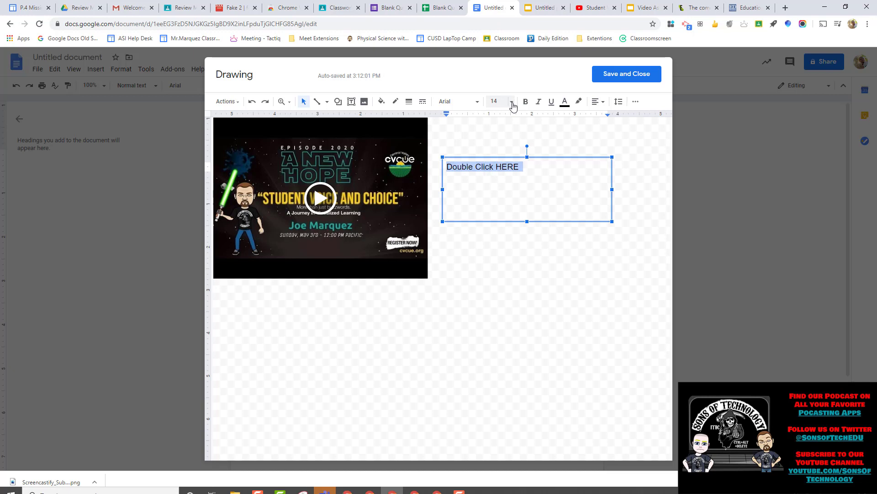
pyautogui.click(497, 278)
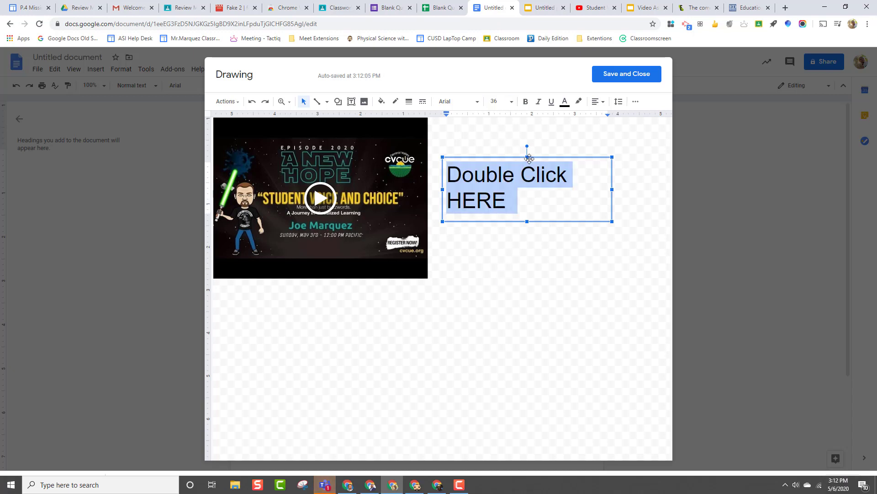
pyautogui.click(598, 102)
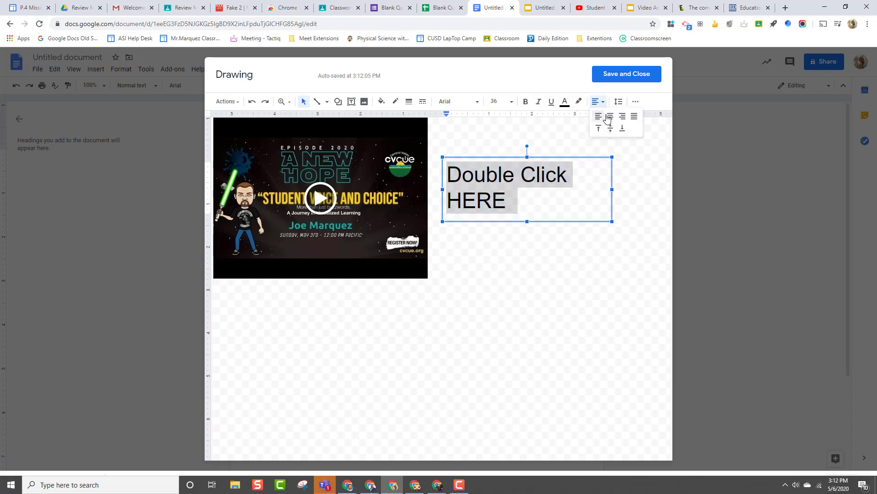
pyautogui.click(609, 118)
# - Save and close the drawing into the document and move to the line below it
pyautogui.click(648, 206)
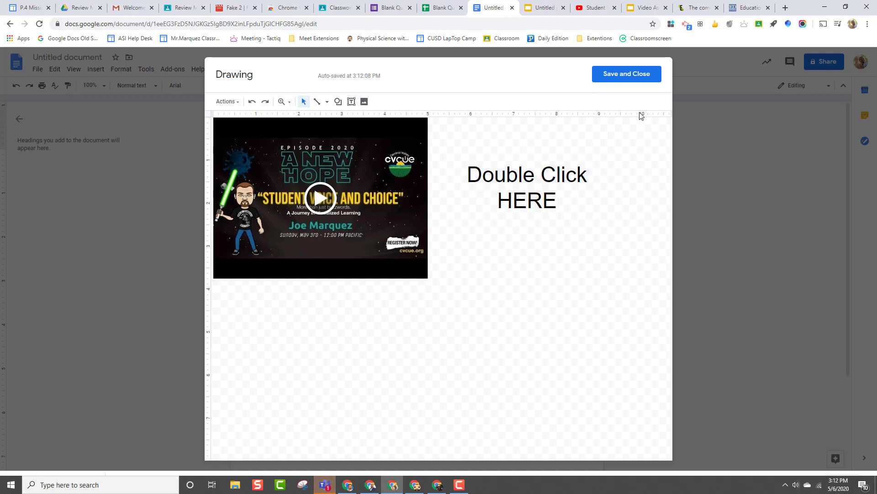
pyautogui.click(635, 76)
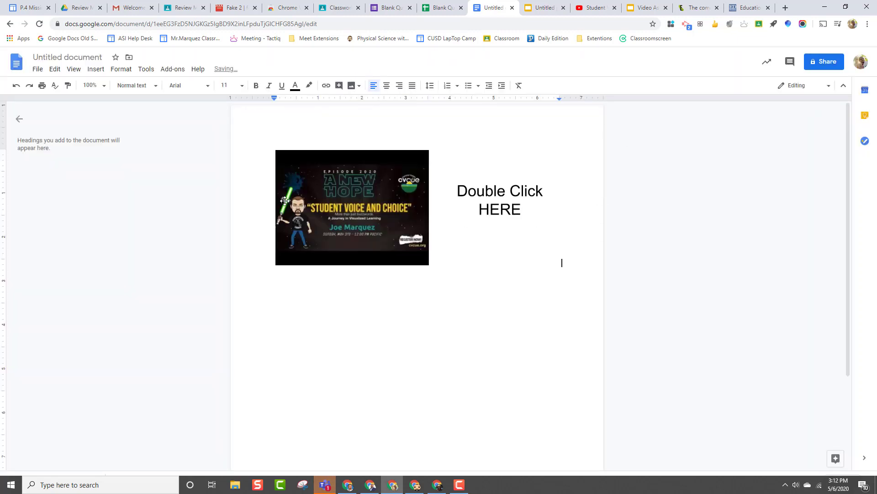
pyautogui.press('Return')
pyautogui.click(348, 184)
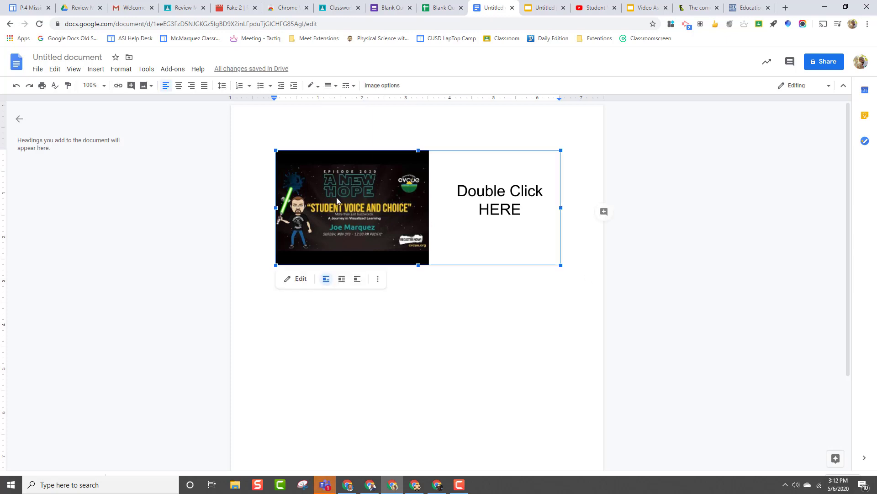
pyautogui.click(275, 370)
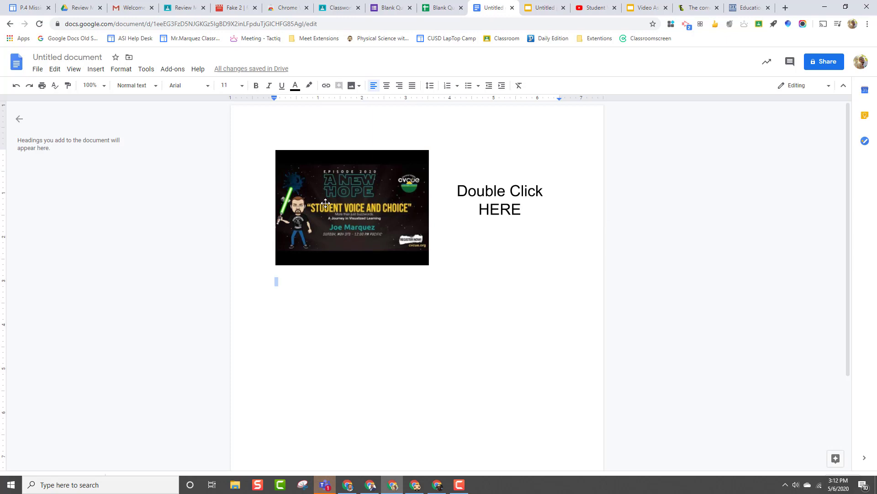
pyautogui.doubleClick(478, 203)
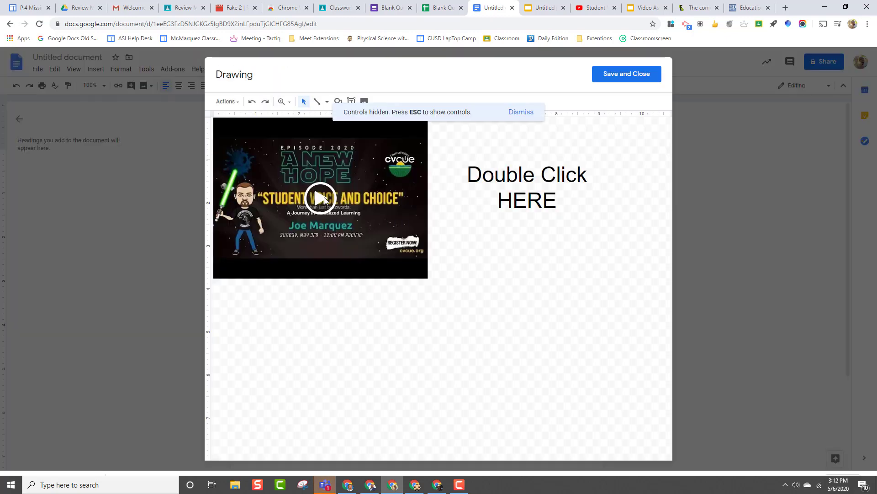
pyautogui.click(320, 200)
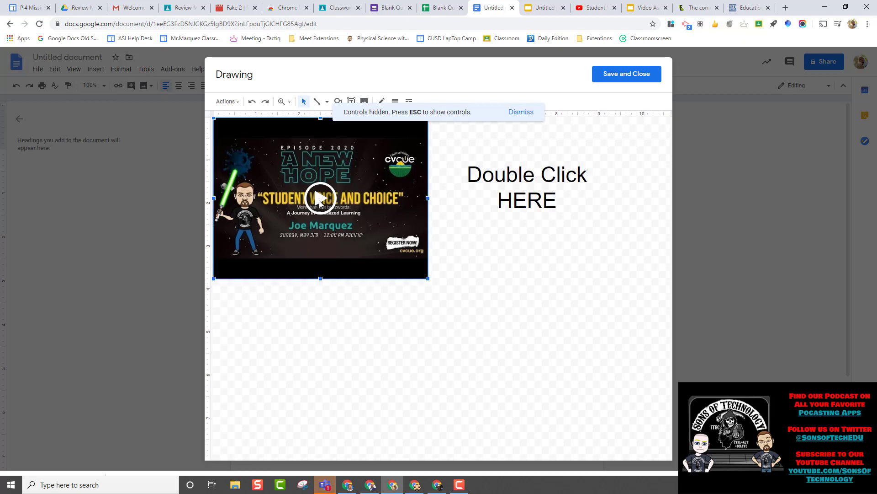
pyautogui.click(320, 200)
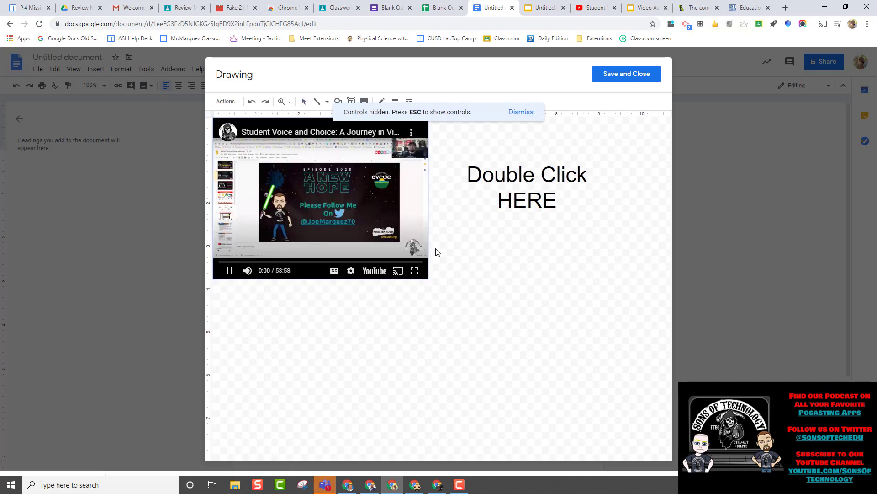
pyautogui.click(229, 270)
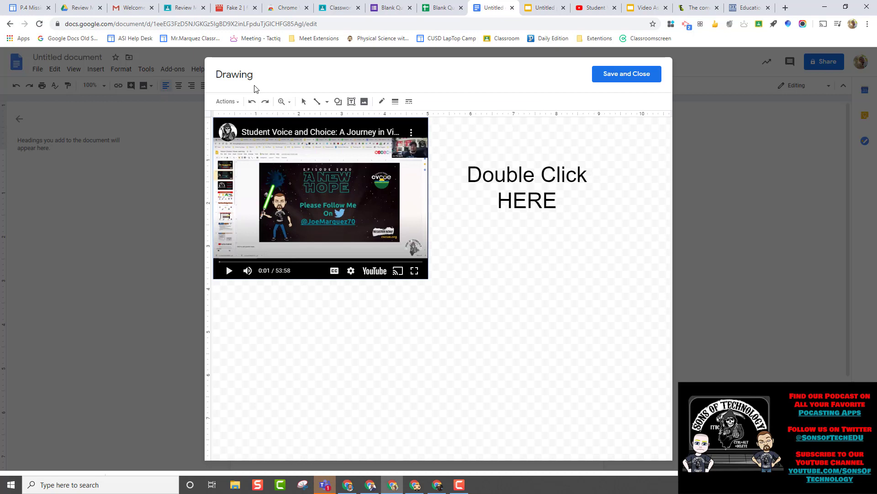
pyautogui.click(617, 77)
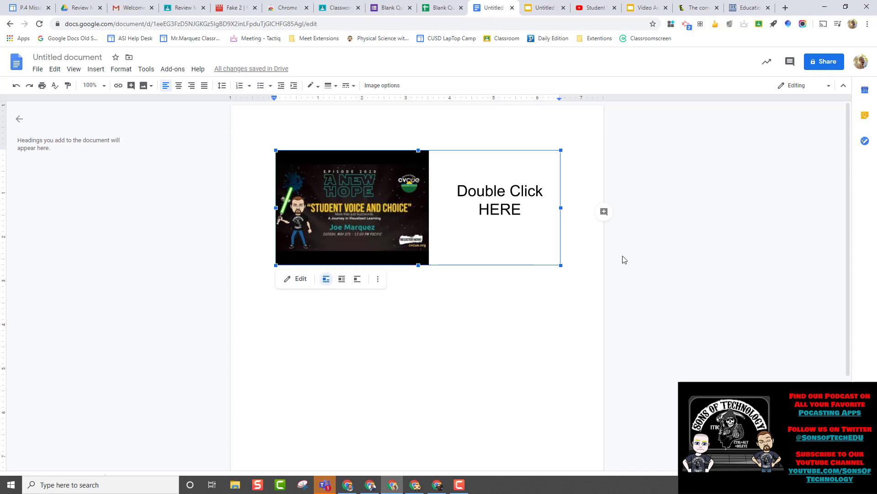
# - Delete the embedded video from the untitled presentation's slide
pyautogui.click(541, 8)
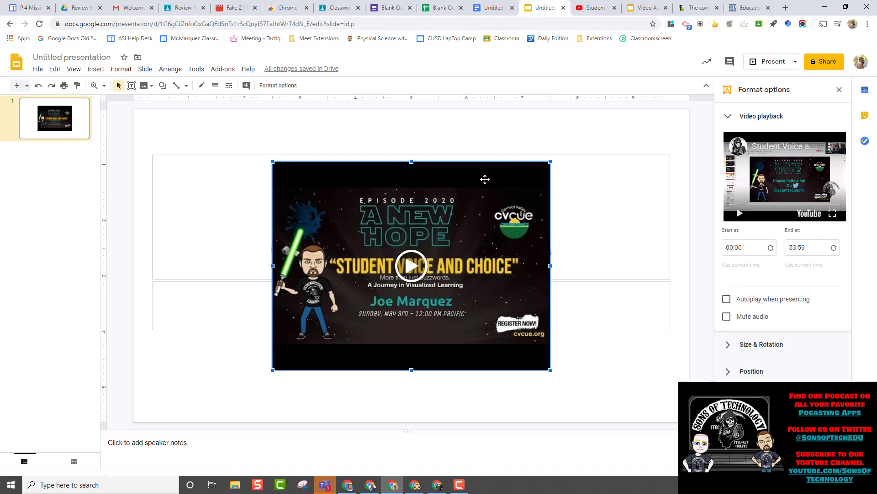
pyautogui.press('Delete')
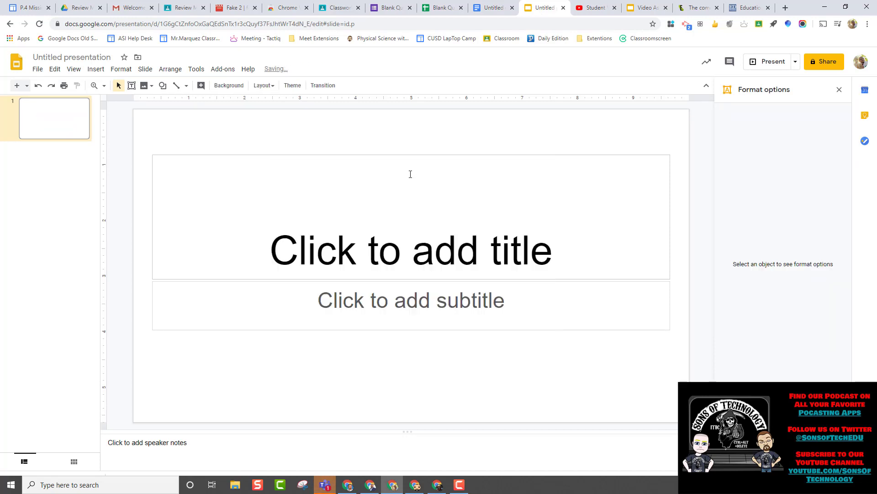
# - Set a custom portrait slide size of 8 by 11 inches in Page setup
pyautogui.click(38, 69)
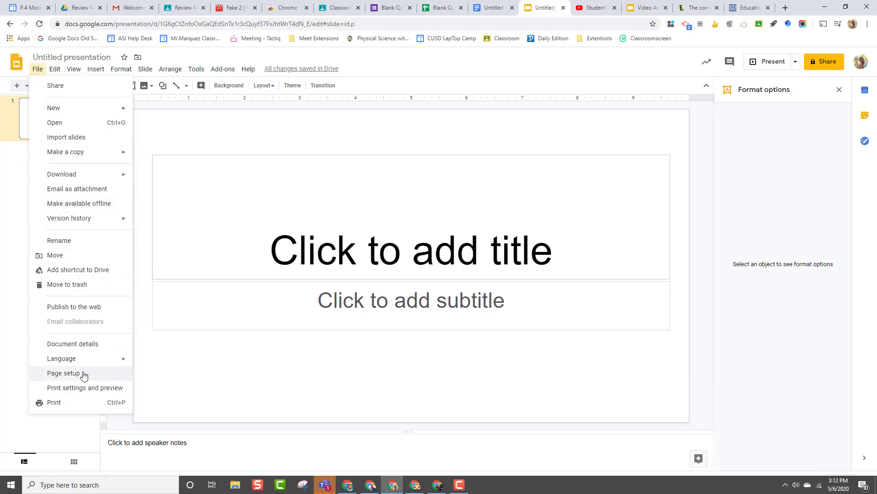
pyautogui.click(63, 373)
pyautogui.click(435, 257)
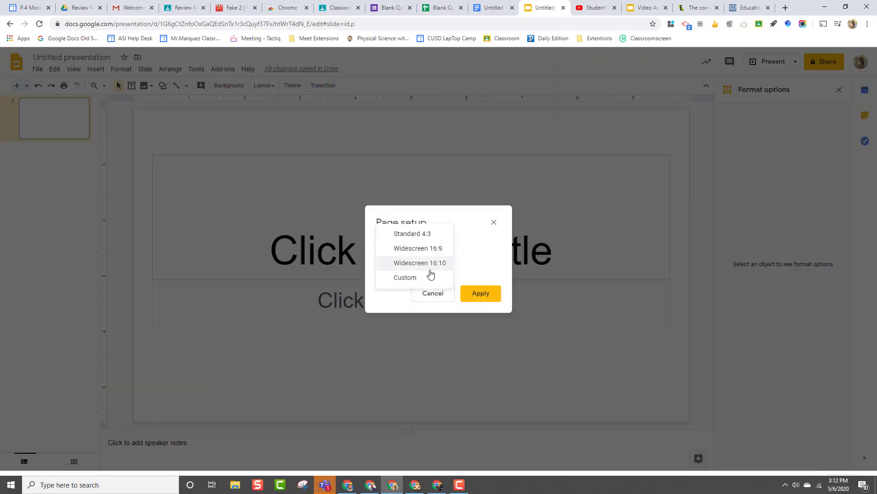
pyautogui.click(405, 277)
pyautogui.click(387, 274)
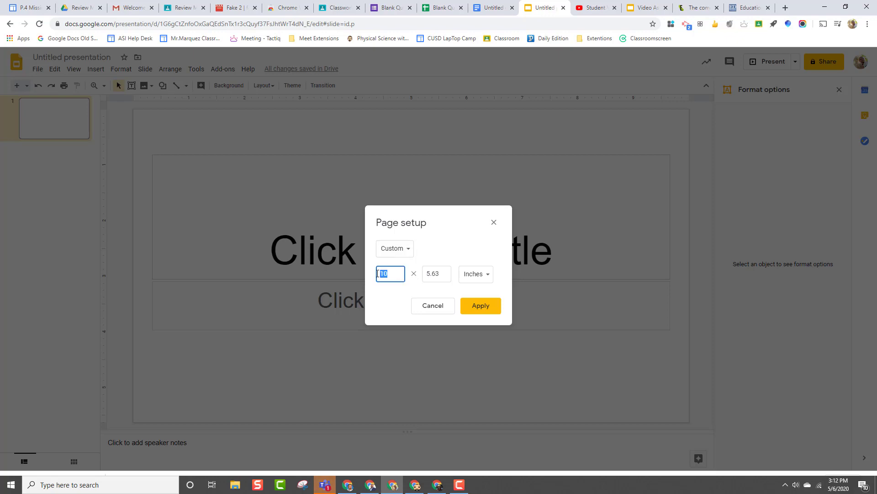
pyautogui.write('8')
pyautogui.click(434, 274)
pyautogui.write('1')
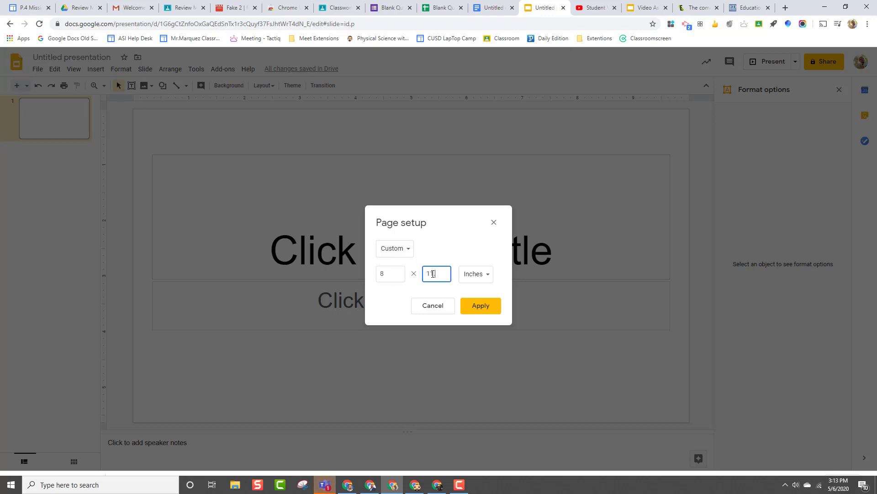
pyautogui.write('1.5')
pyautogui.press('Return')
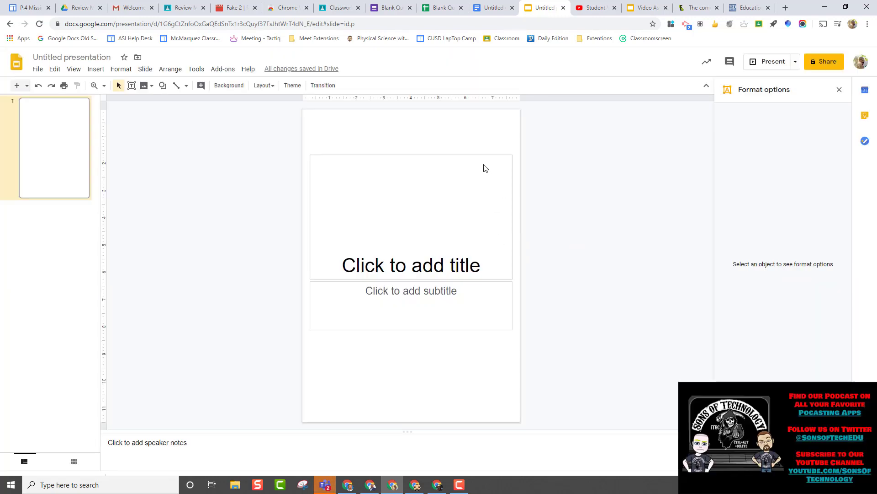
# - Open the Video Assignment presentation's master and layouts for editing
pyautogui.click(642, 6)
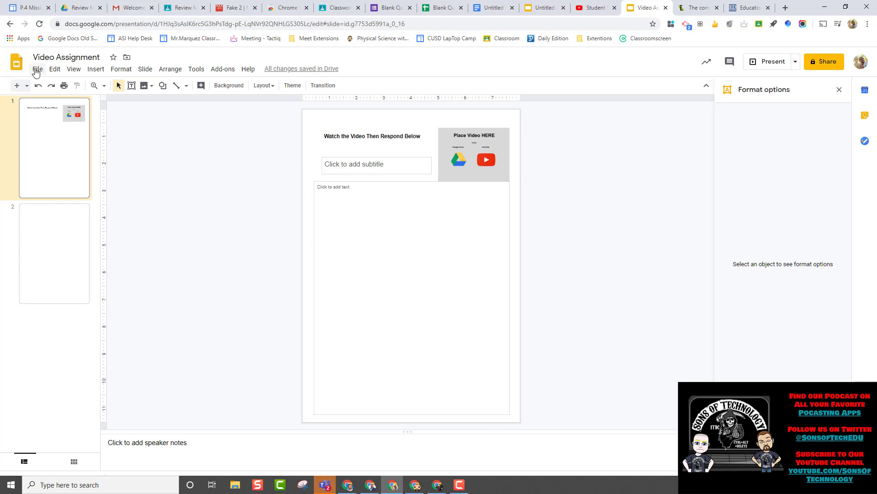
pyautogui.click(73, 69)
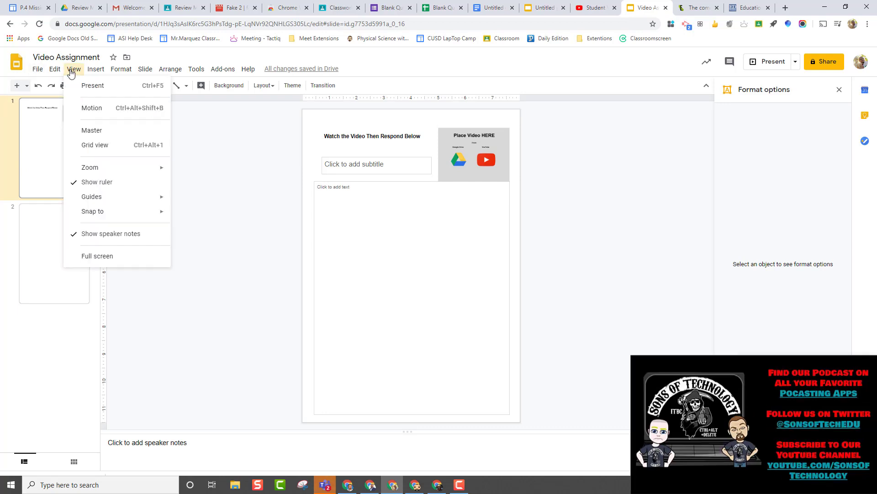
pyautogui.click(92, 131)
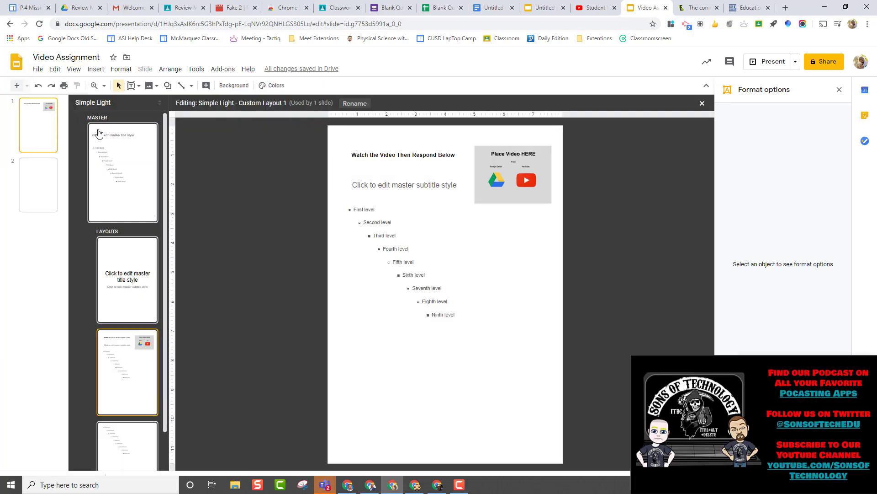
# - Review the layout's title, 'Place Video HERE' image, subtitle and body placeholders
pyautogui.click(375, 155)
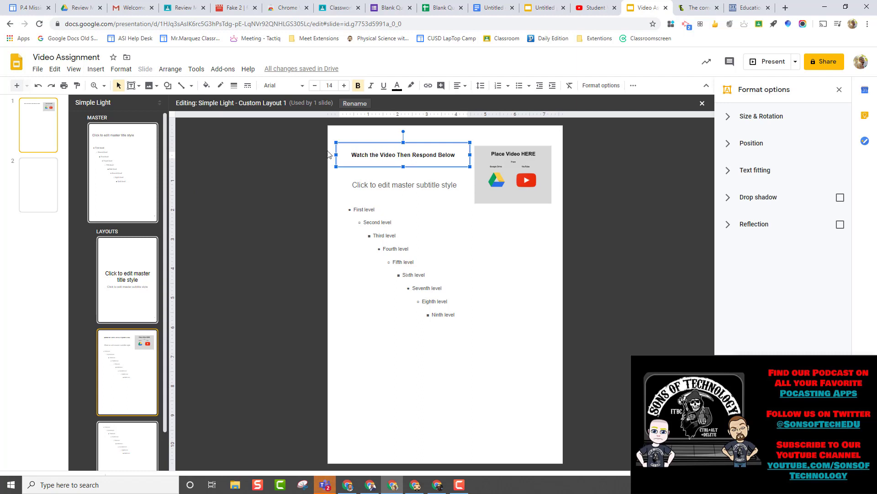
pyautogui.click(504, 164)
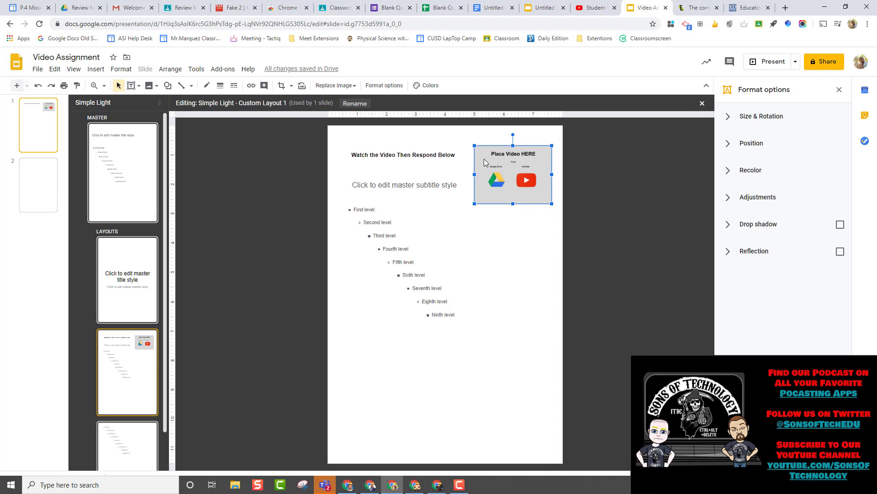
pyautogui.click(408, 185)
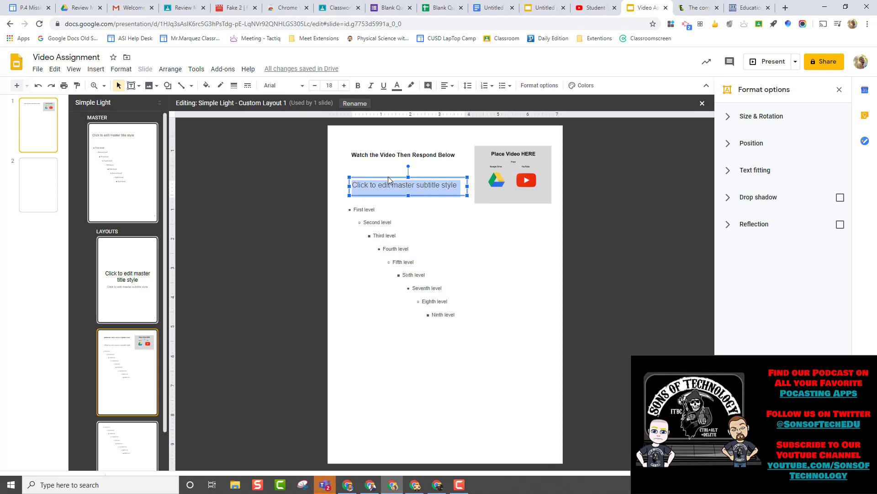
pyautogui.doubleClick(387, 210)
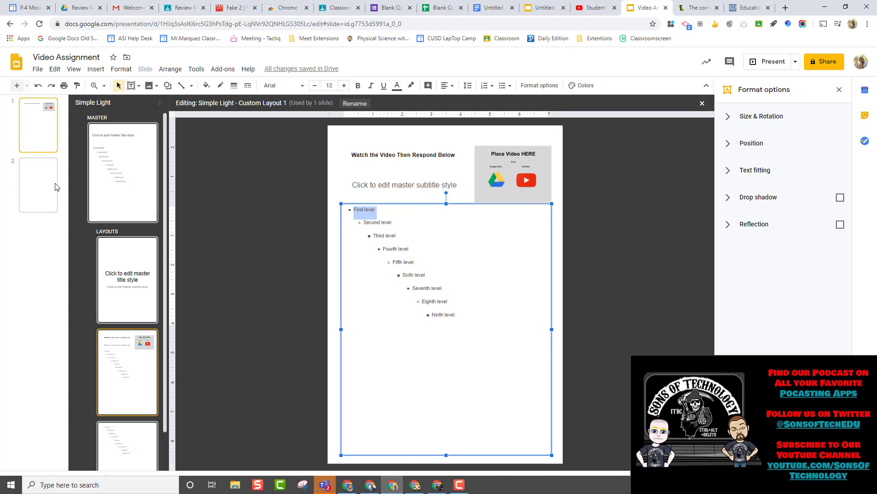
# - Leave the layout editor and return to slide 1 of Video Assignment
pyautogui.click(39, 184)
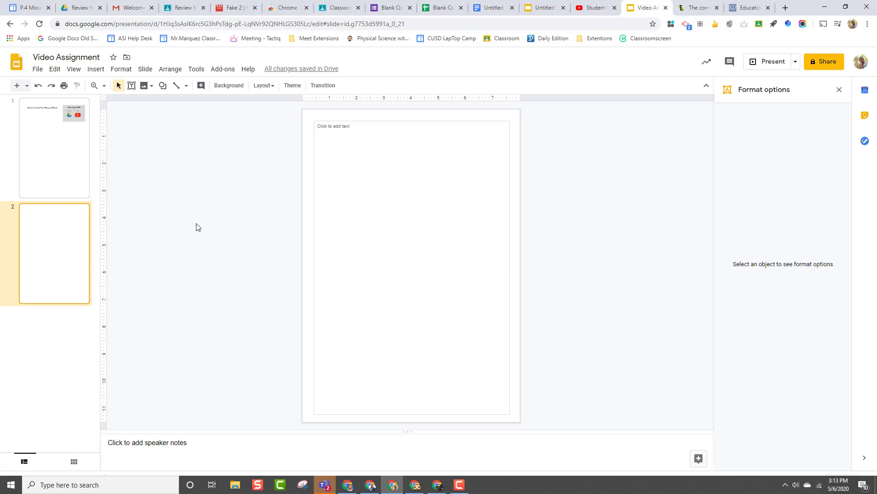
pyautogui.click(425, 164)
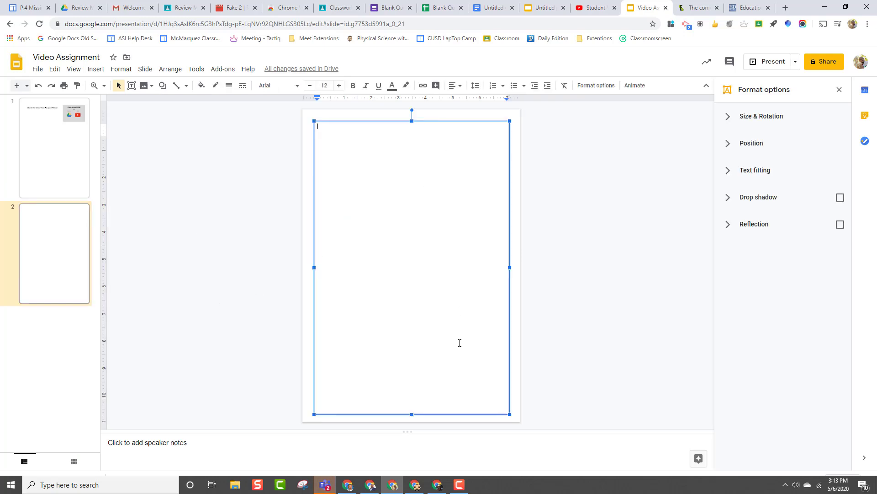
pyautogui.click(171, 236)
pyautogui.click(65, 145)
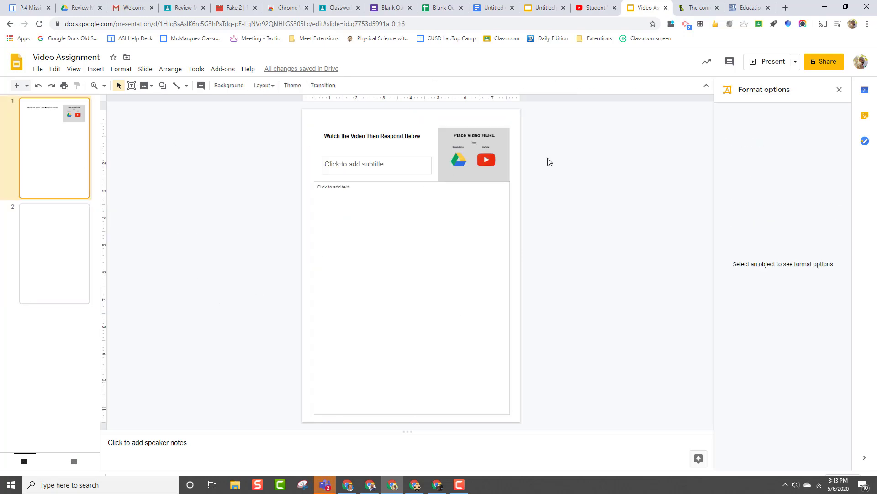
# - Insert the Screencastify Submit and Google Classroom YouTube video over the placeholder
pyautogui.click(96, 68)
pyautogui.moveTo(130, 86)
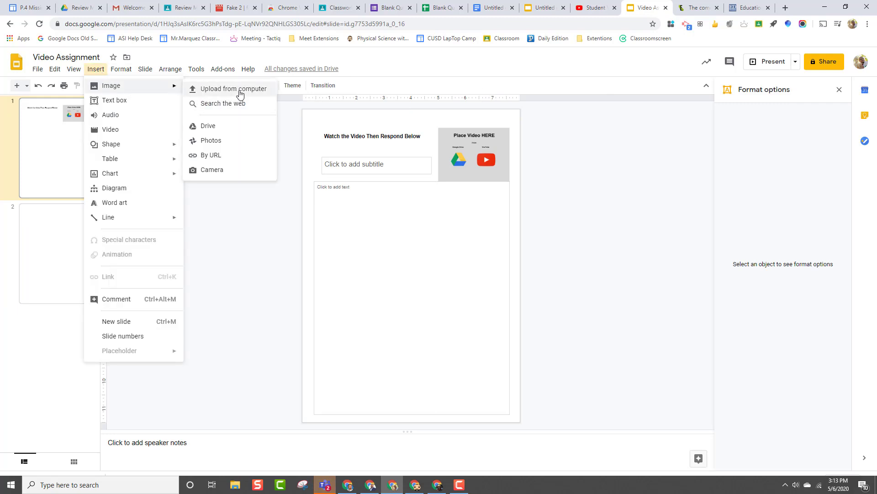
pyautogui.click(111, 128)
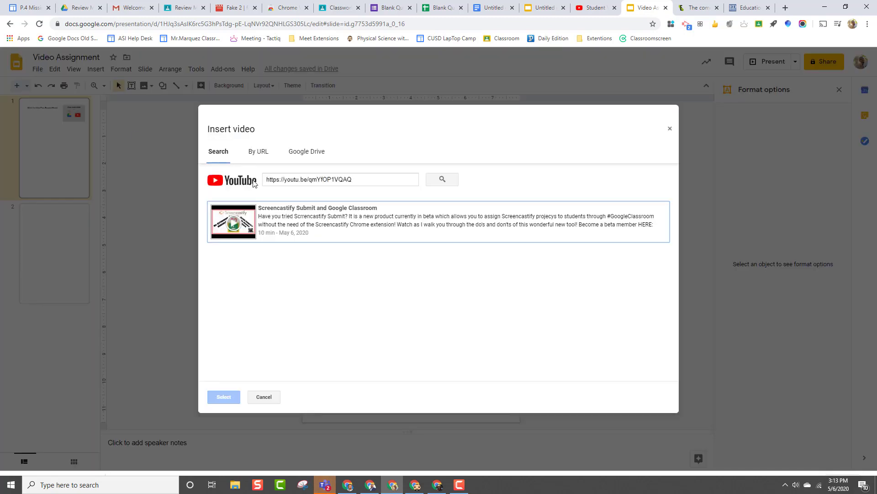
pyautogui.click(326, 218)
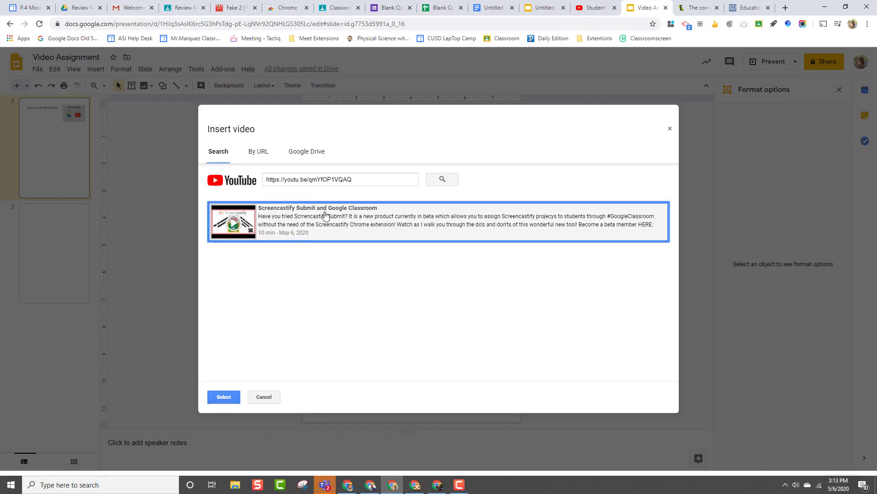
pyautogui.click(223, 396)
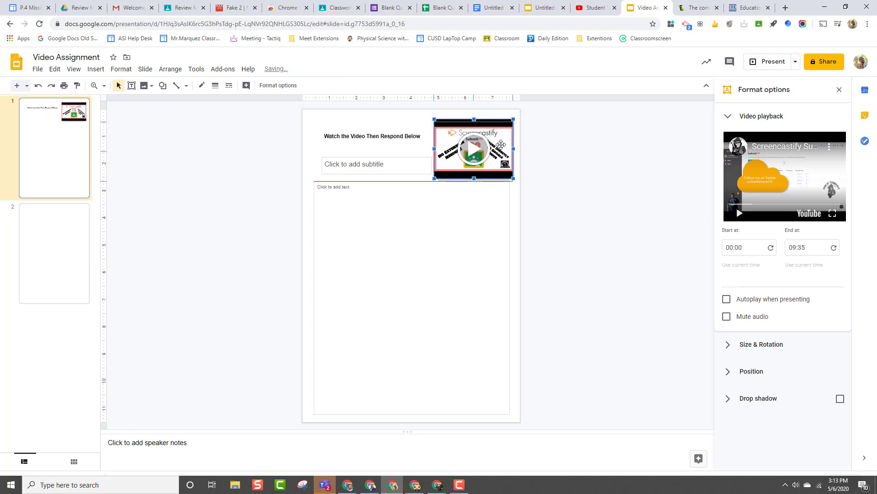
# - Set the video's playback Start at time to 2:53 in Format options
pyautogui.click(574, 167)
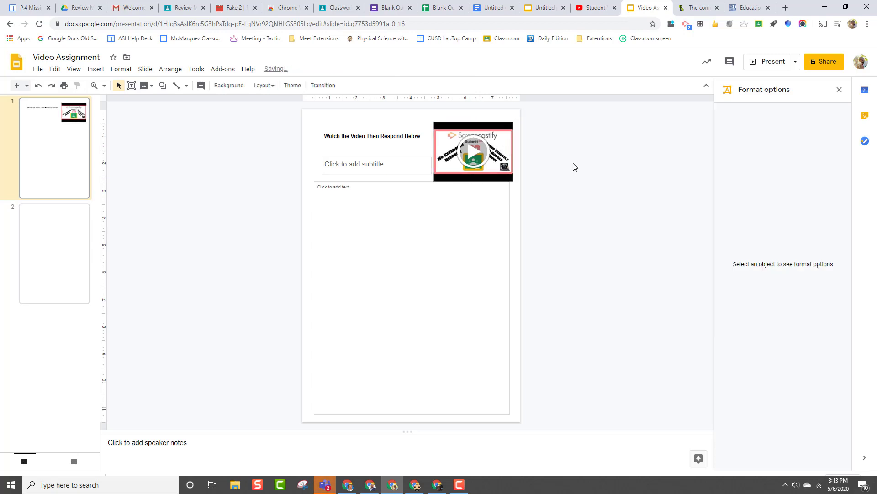
pyautogui.click(506, 156)
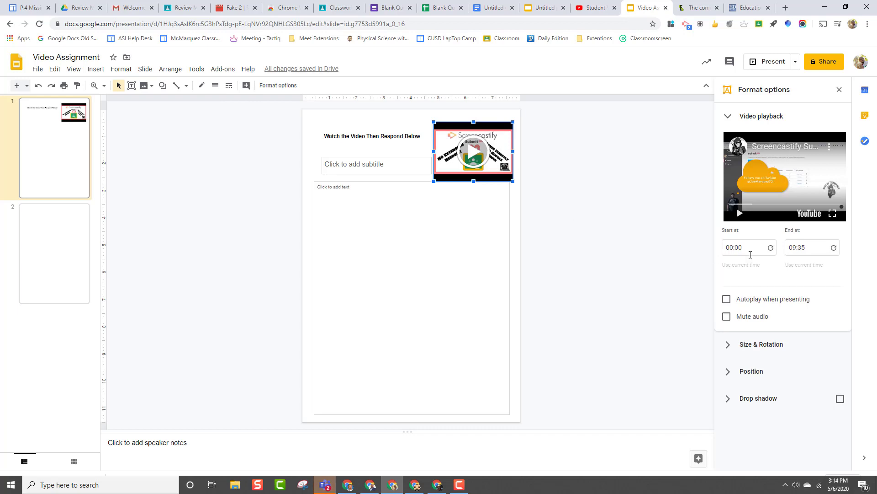
pyautogui.click(750, 247)
pyautogui.press('BackSpace')
pyautogui.press('BackSpace')
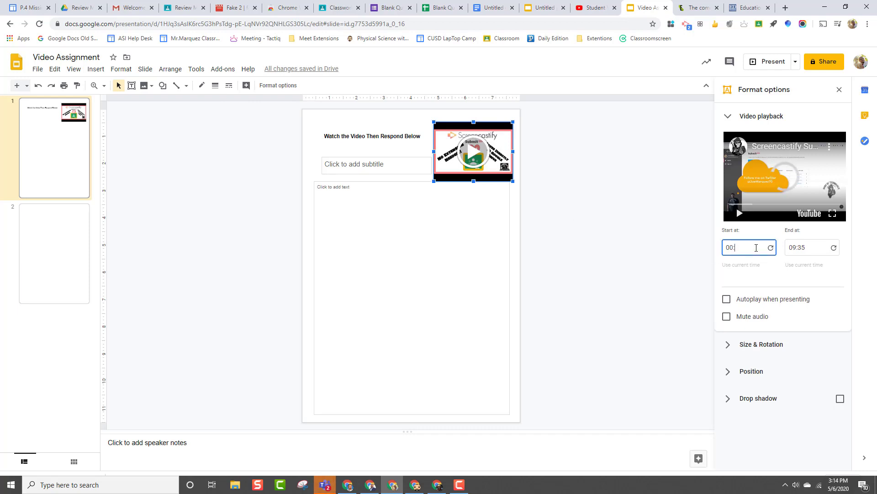
pyautogui.press('BackSpace')
pyautogui.press('BackSpace')
pyautogui.press('BackSpace')
pyautogui.write('2')
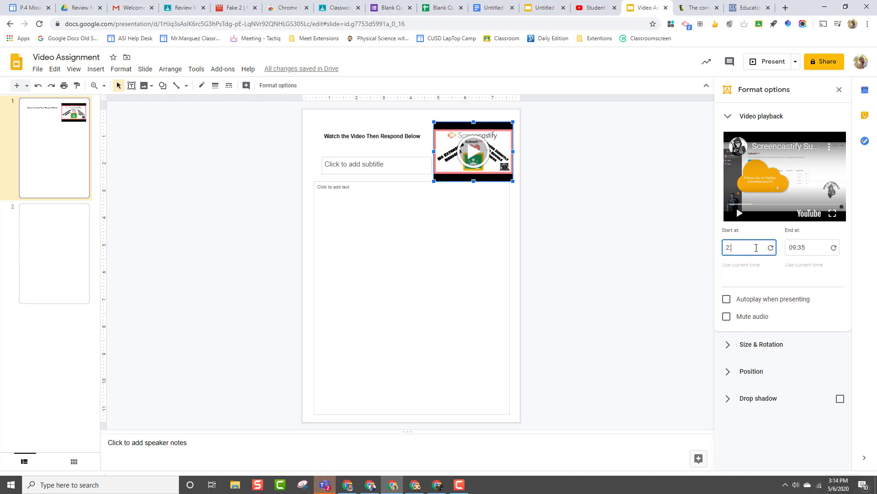
pyautogui.write(':53')
pyautogui.click(804, 247)
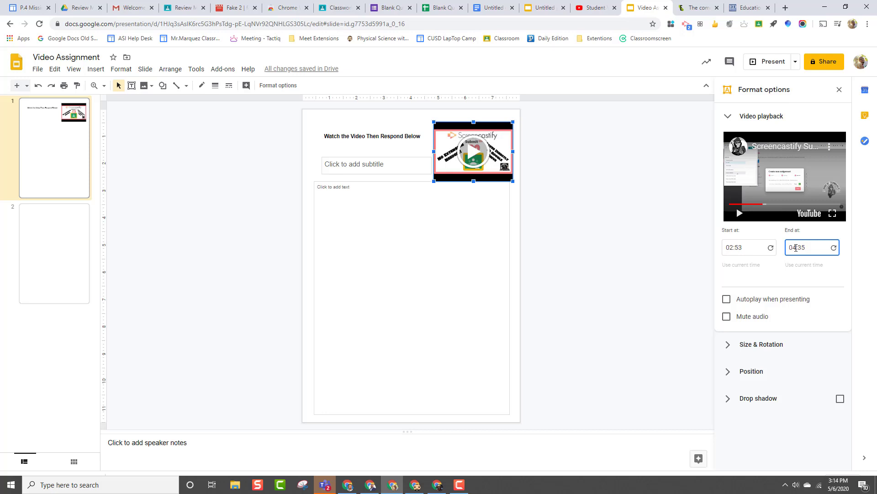
pyautogui.click(698, 254)
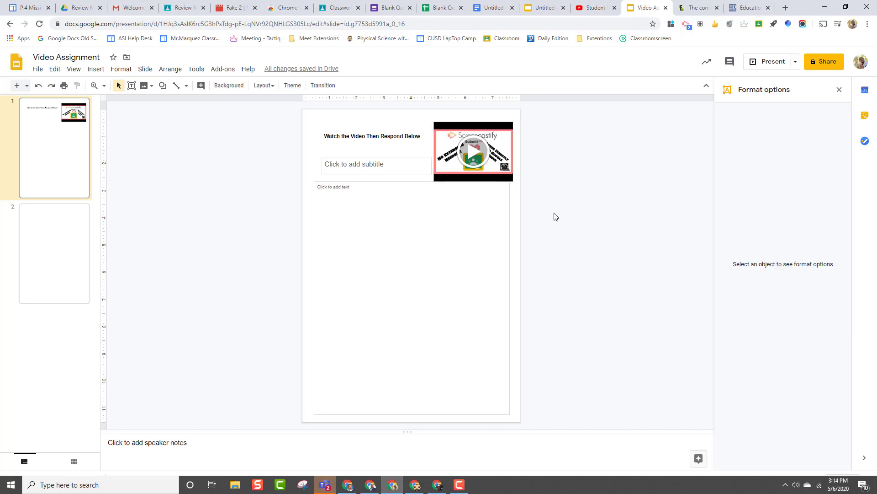
pyautogui.click(472, 151)
pyautogui.click(473, 153)
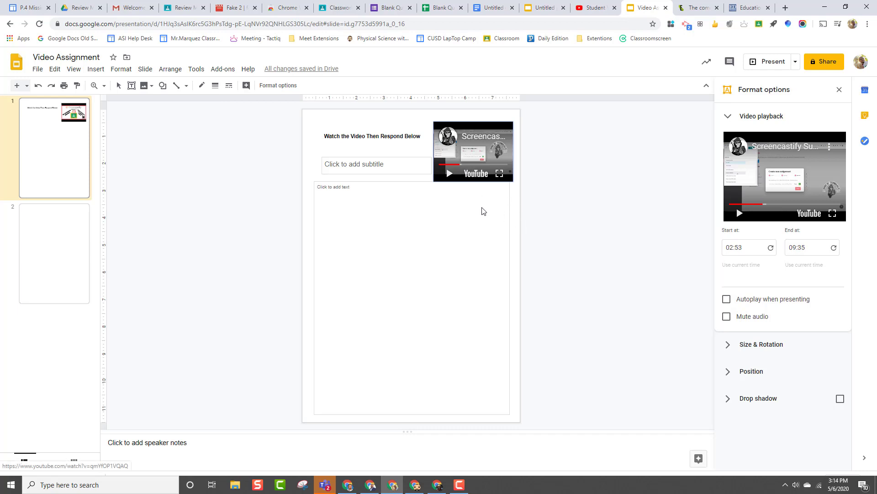
pyautogui.press('Escape')
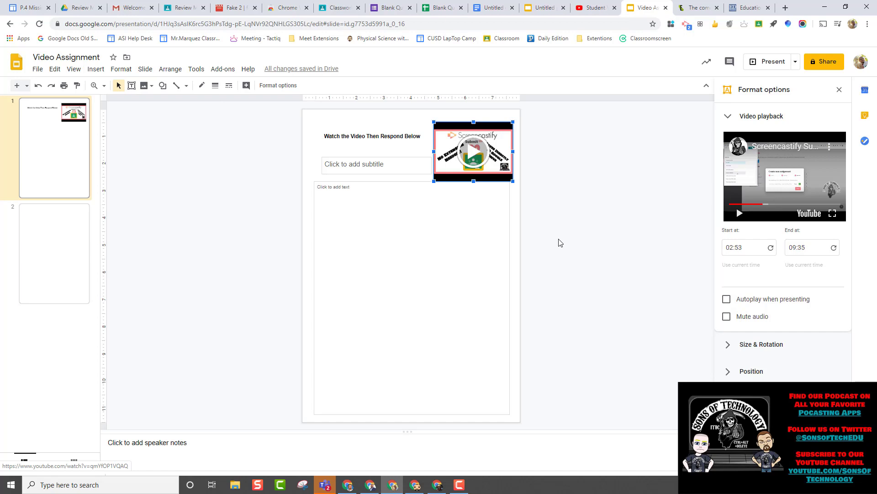
pyautogui.click(488, 7)
pyautogui.click(644, 7)
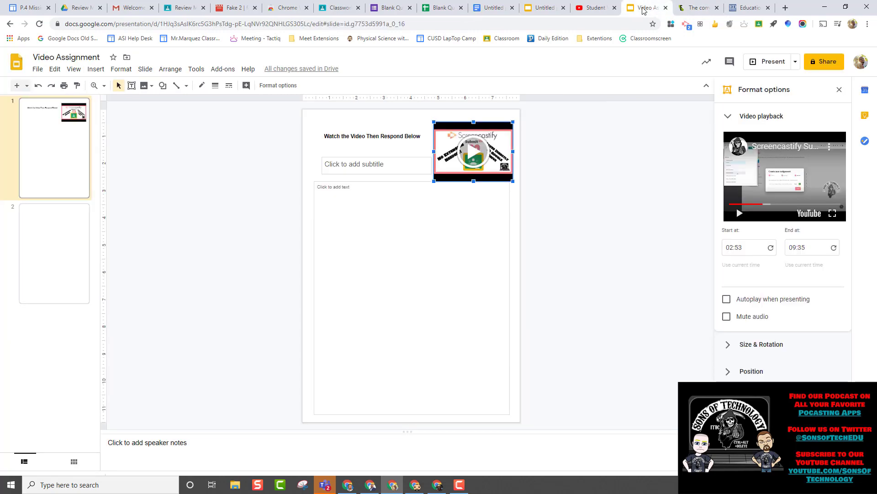